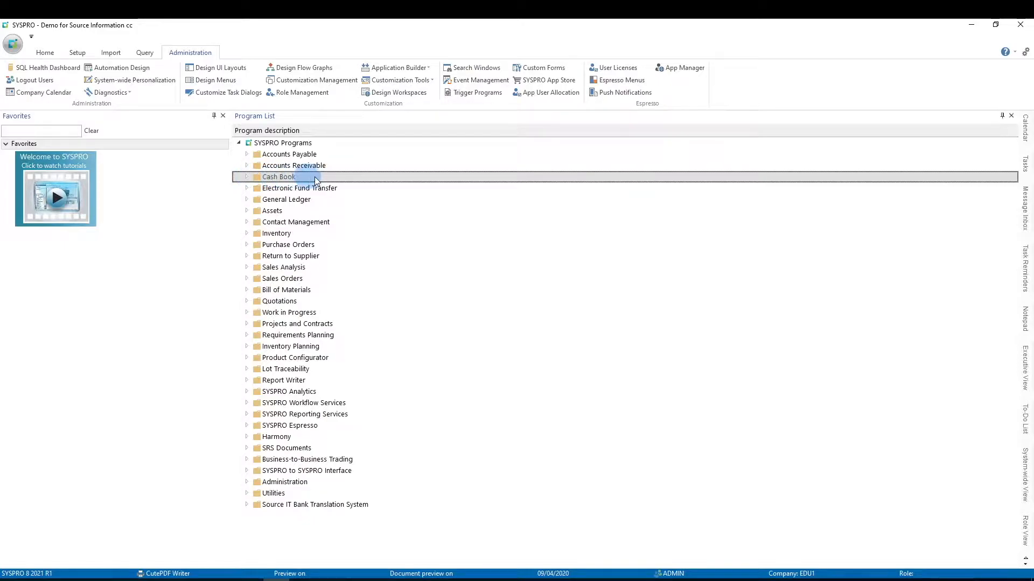
In the Cash Book bank setup, load bank FB, enable EFT payments required and save the bank
left_click(248, 178)
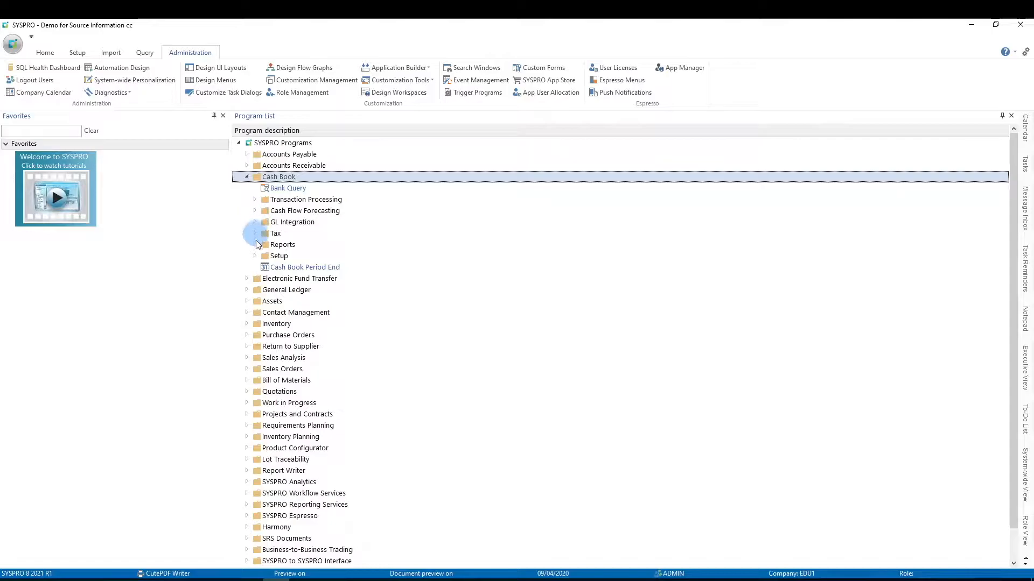
left_click(255, 257)
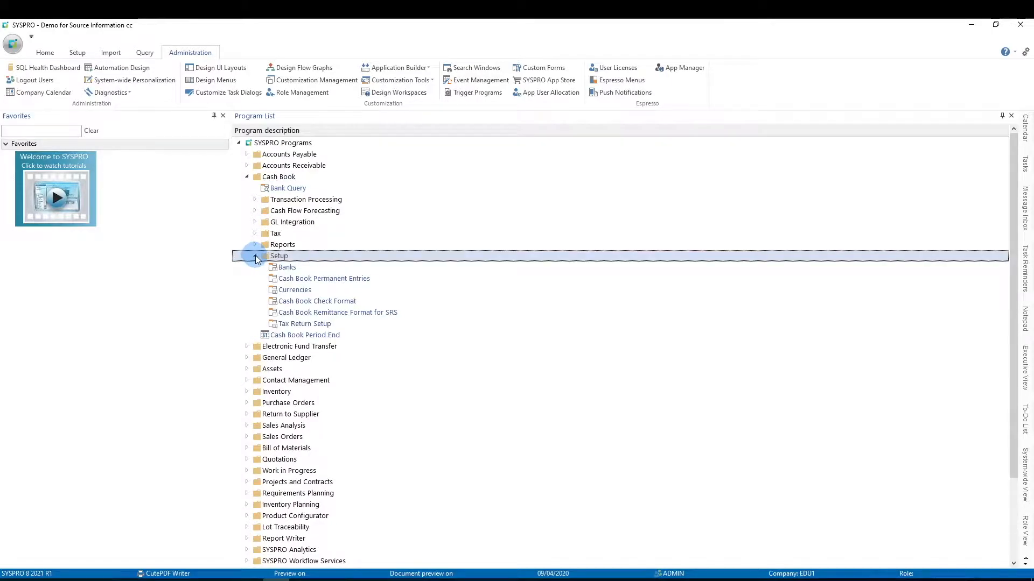
left_click(291, 268)
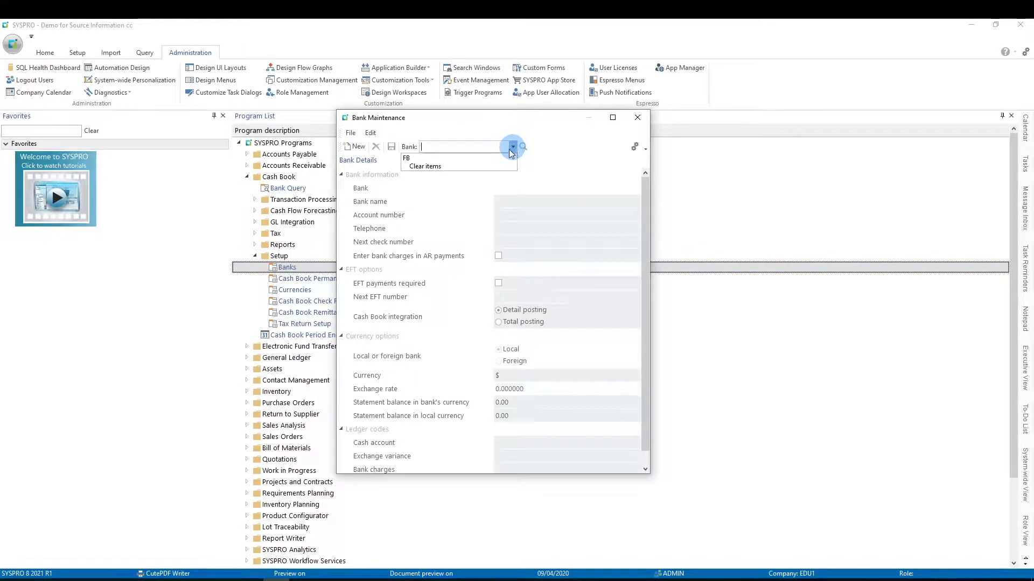
left_click(457, 158)
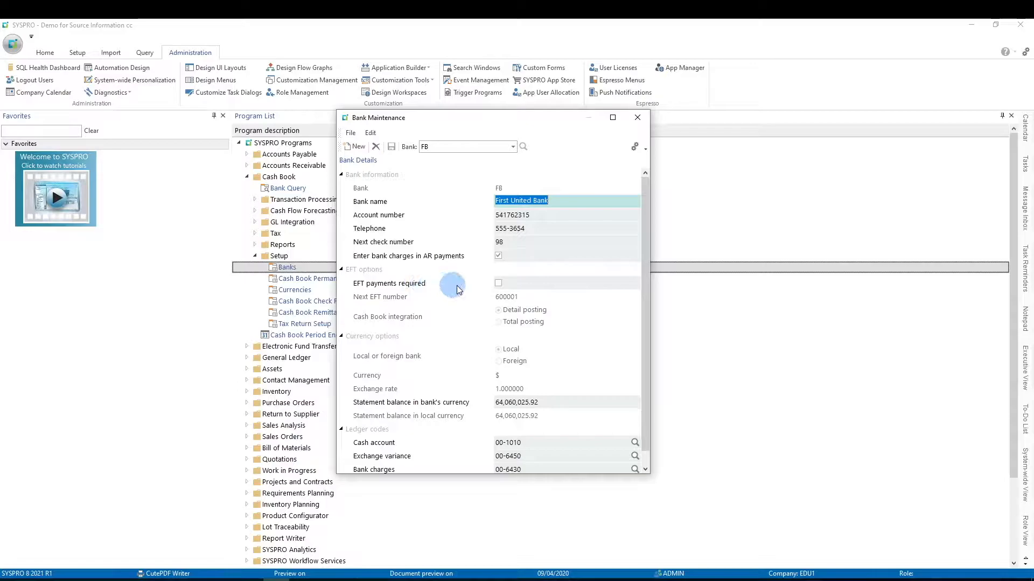
left_click(499, 283)
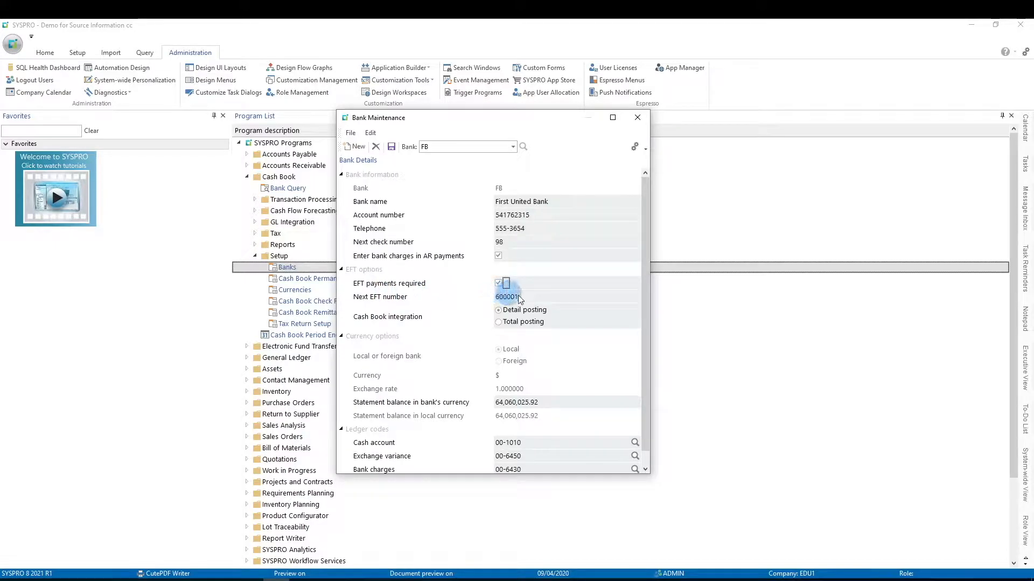
left_click(392, 149)
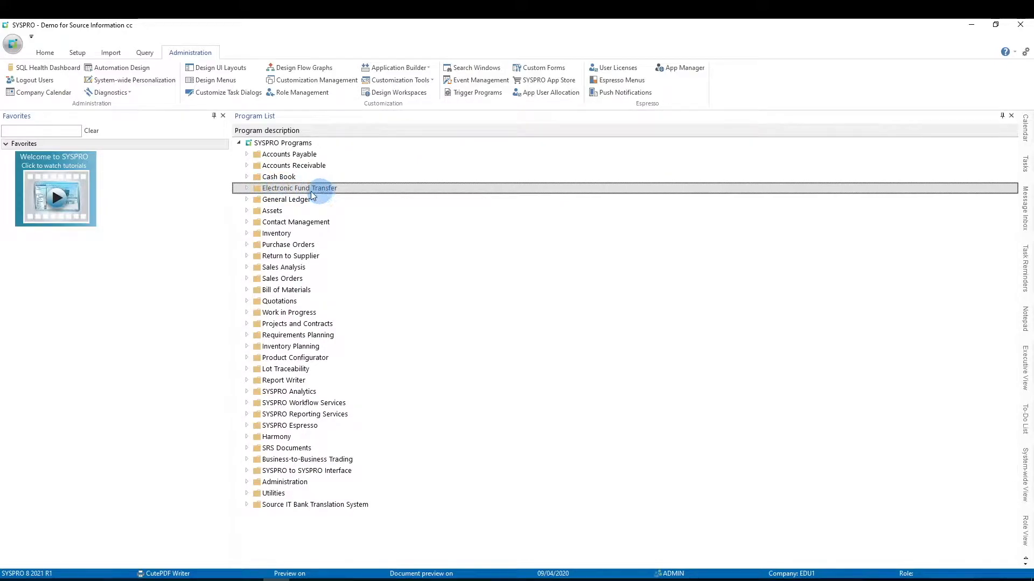
Open EFT Bank Control from the Electronic Fund Transfer setup and load bank FB
left_click(247, 189)
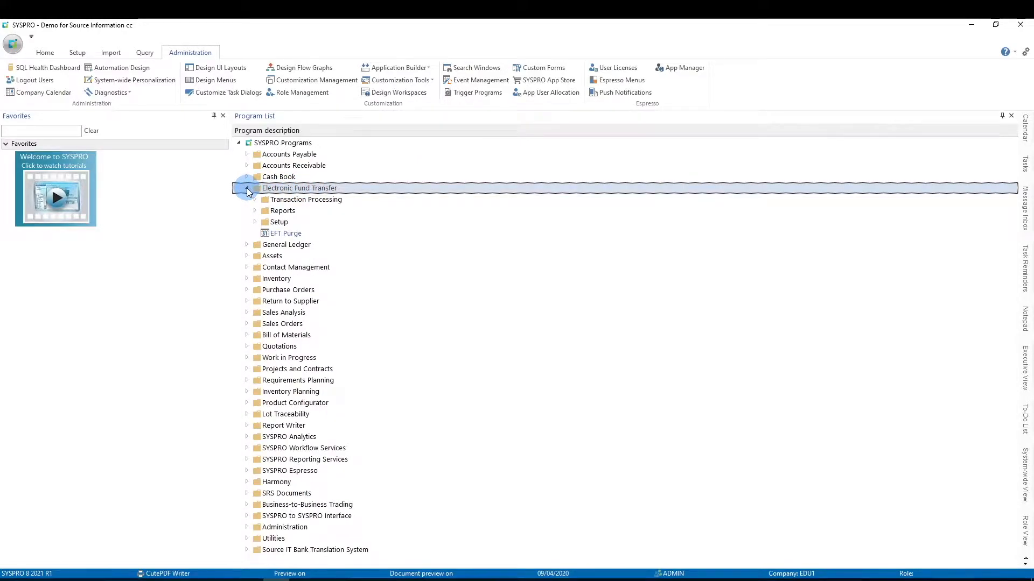
left_click(255, 222)
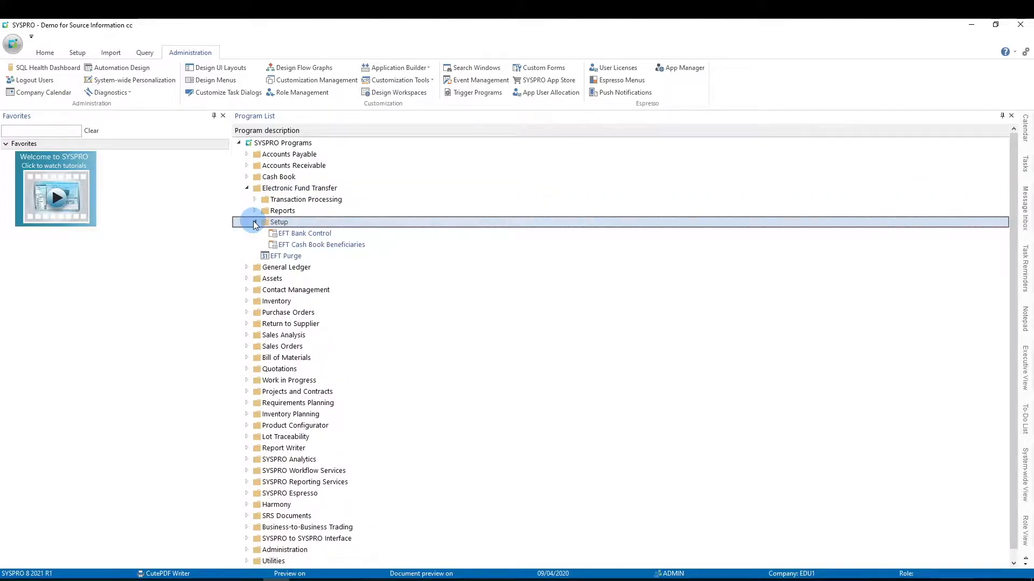
double_click(295, 234)
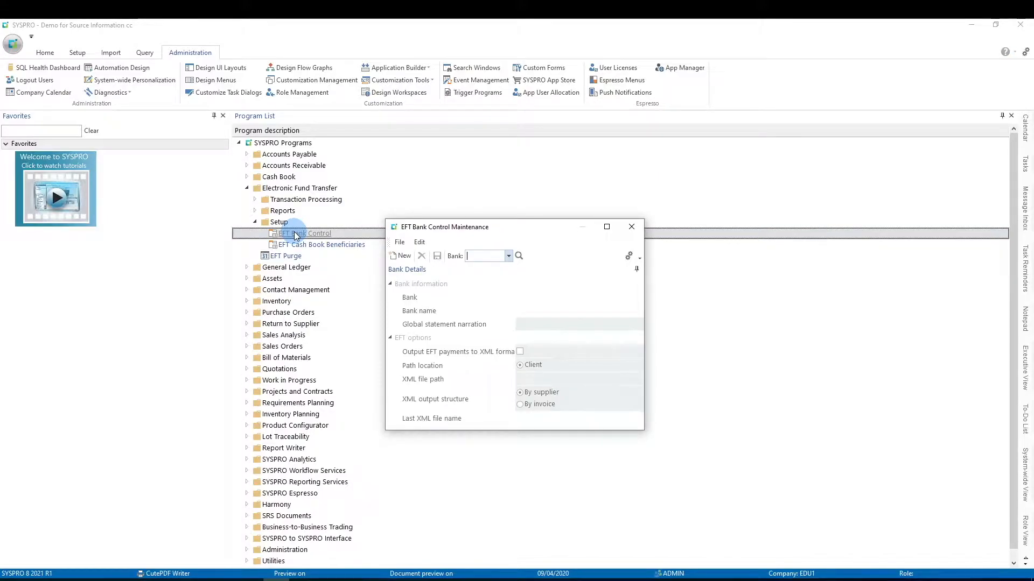
left_click(517, 257)
double_click(403, 269)
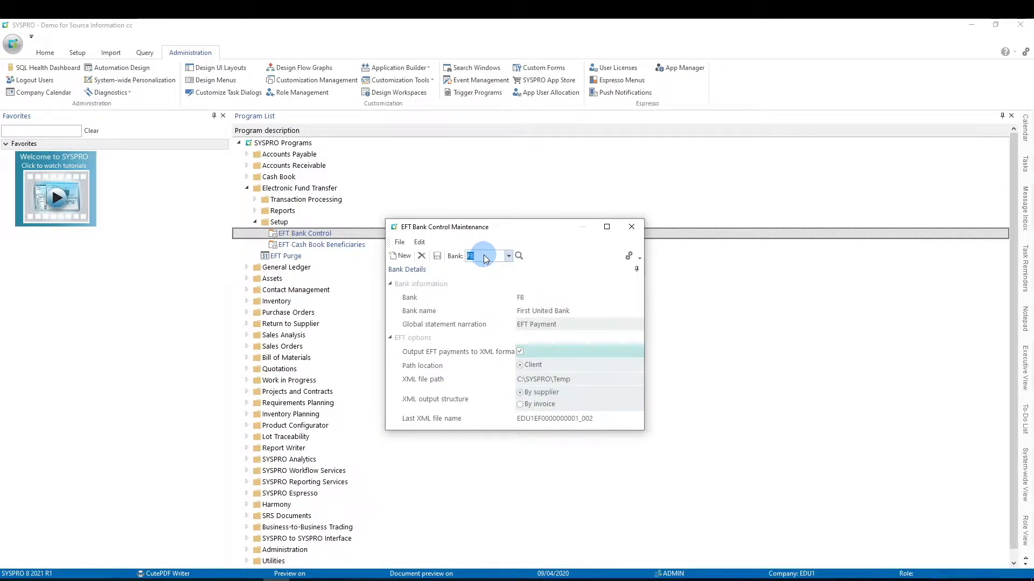
key("Tab")
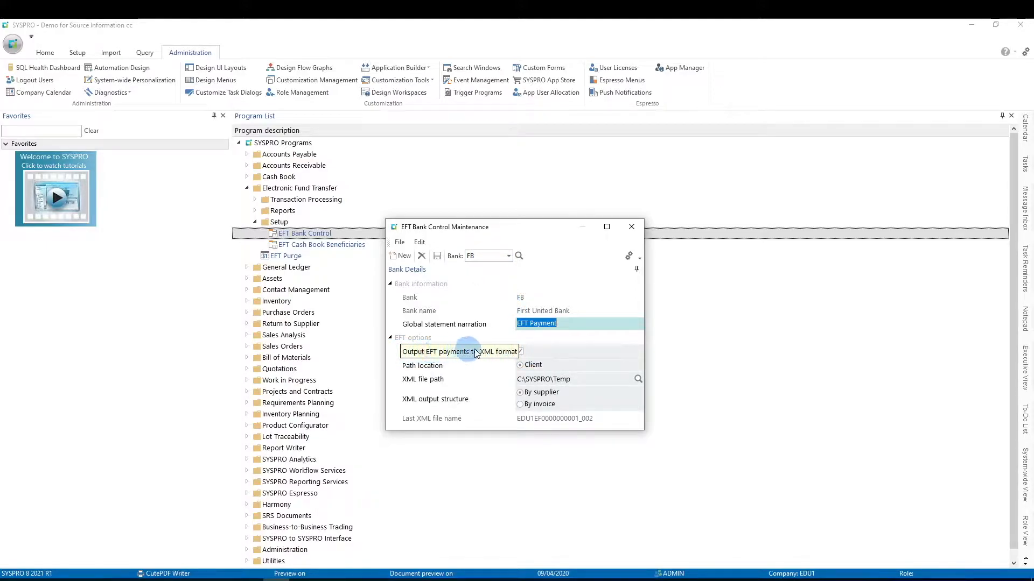
Disable output of EFT payments to XML format for bank FB, save the record and close the maintenance window
left_click(522, 352)
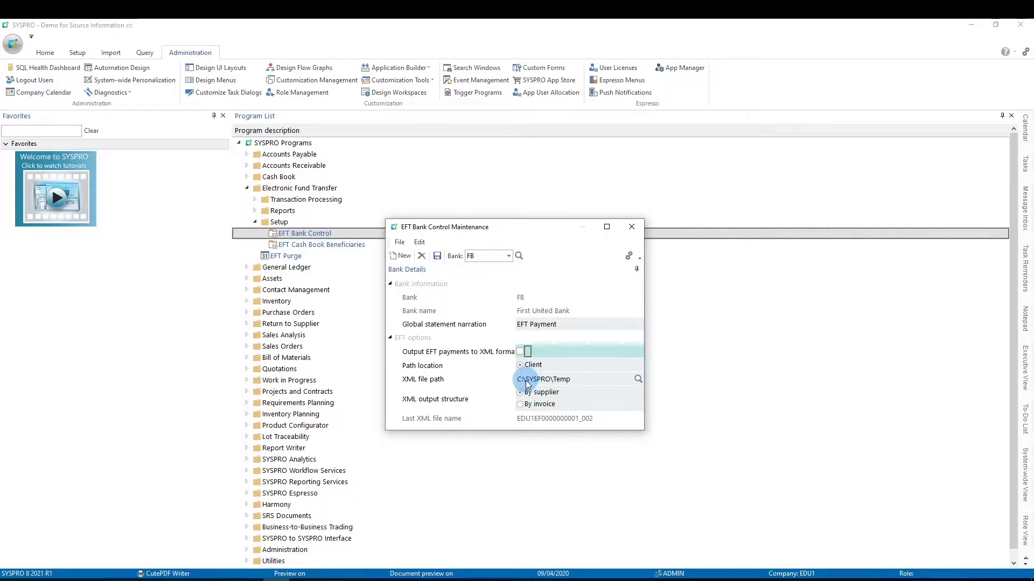
left_click(437, 256)
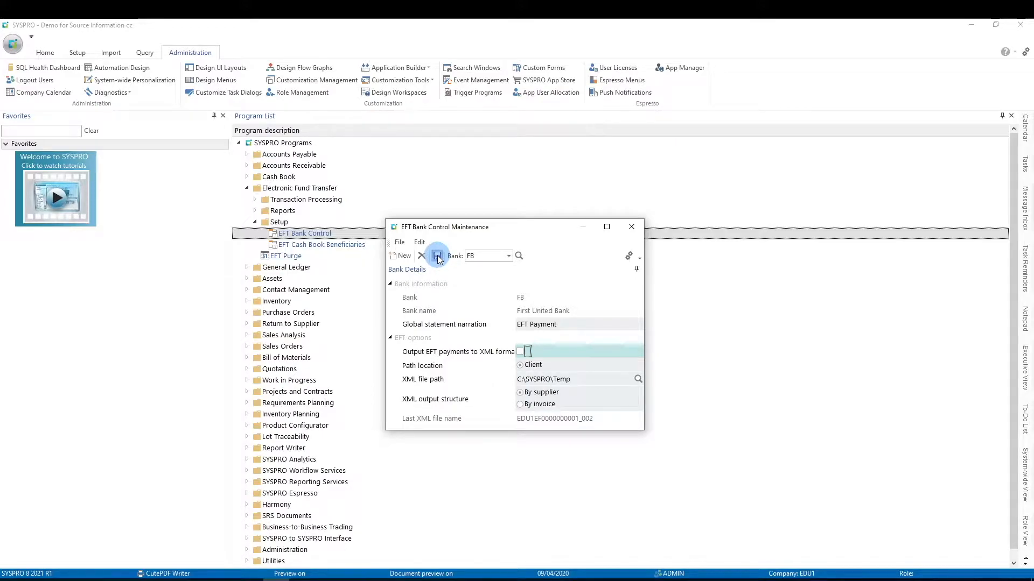
left_click(631, 231)
Open BTS Bank Formats from the Source IT Bank Translation System setup and open the FB entry for changing
left_click(325, 504)
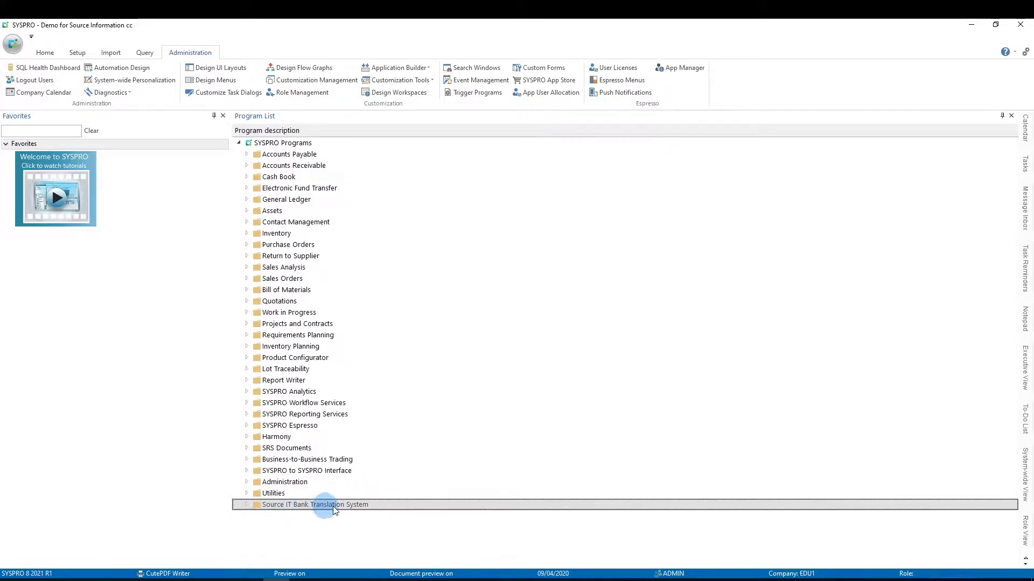
left_click(246, 505)
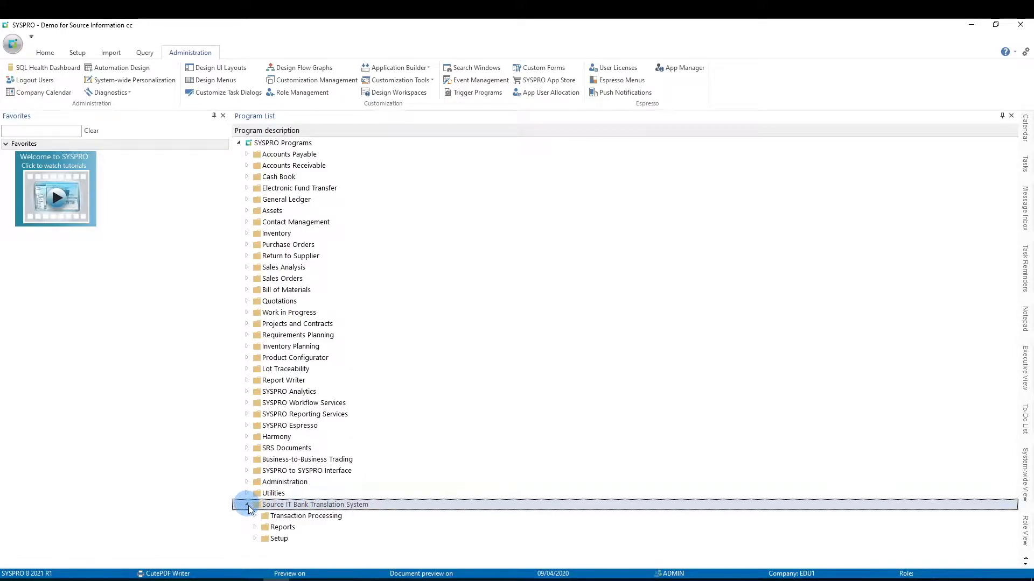
left_click(255, 538)
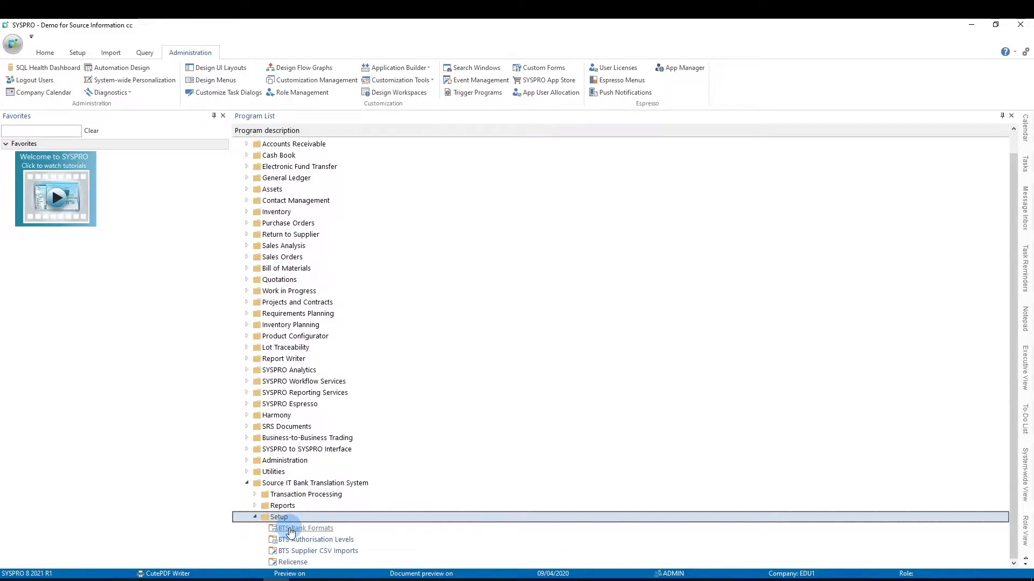
double_click(291, 530)
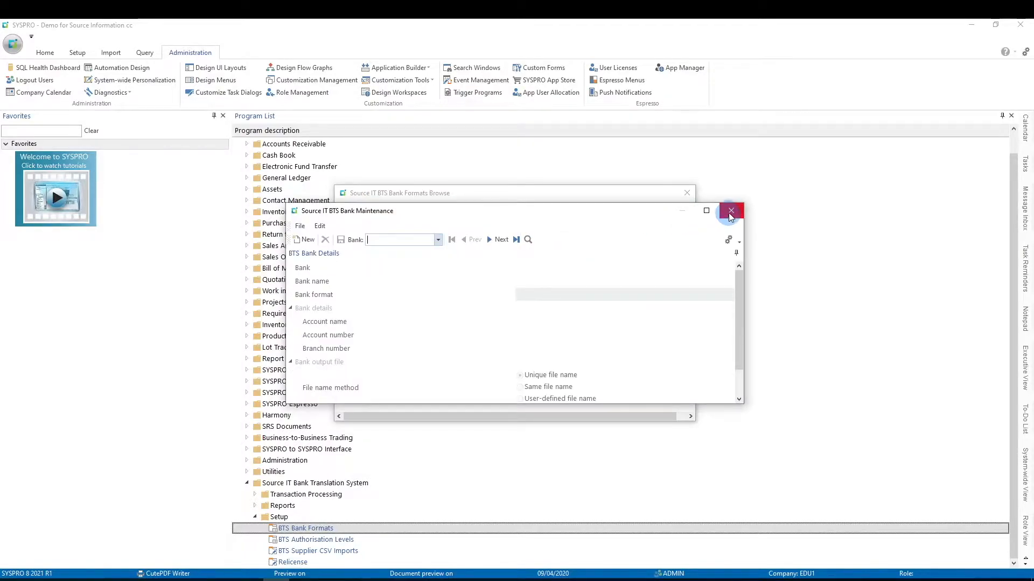
left_click(730, 211)
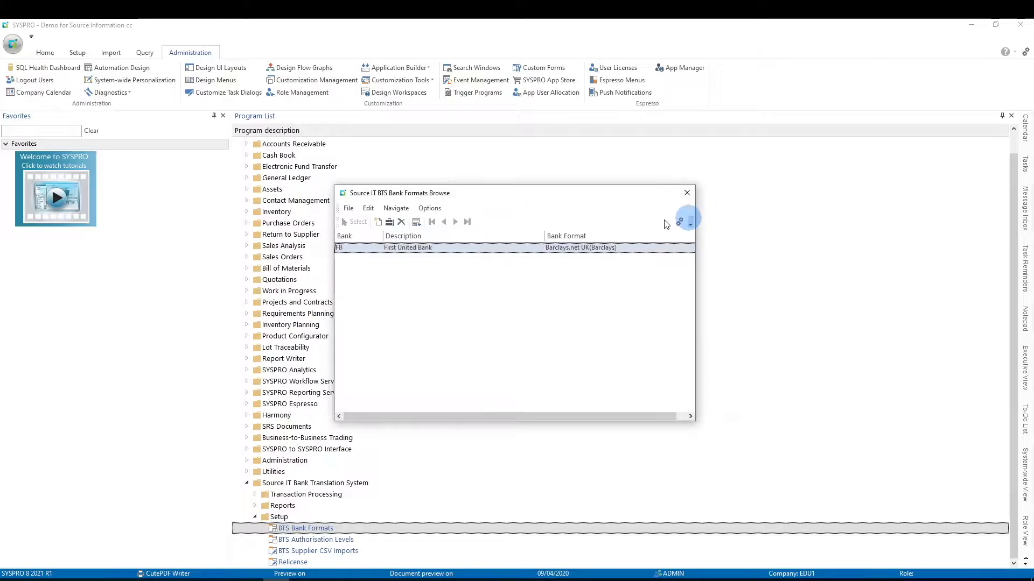
left_click(390, 222)
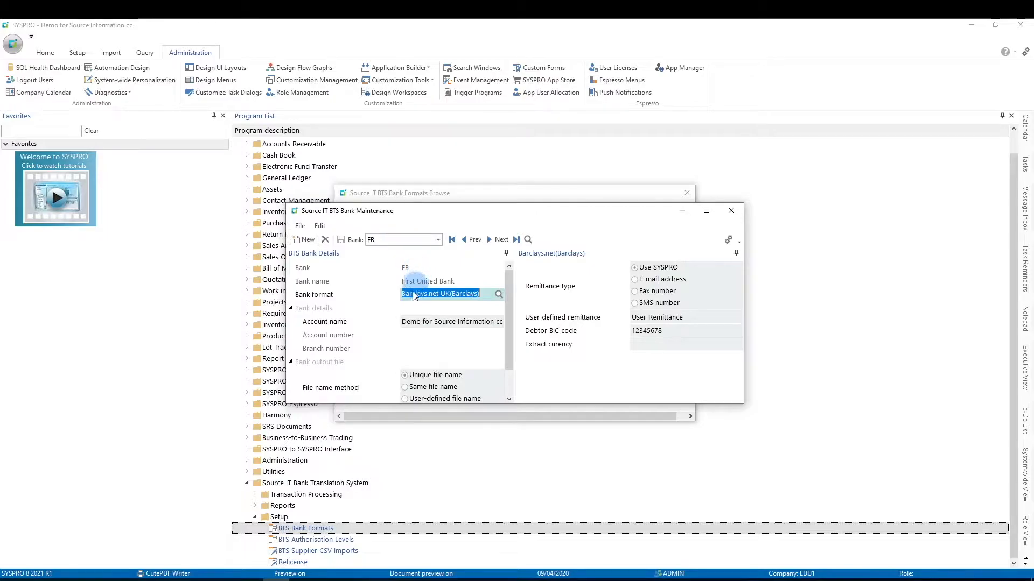
Review the available bank formats, keep Barclays.net UK(Barclays) for bank FB and save the record
left_click(499, 293)
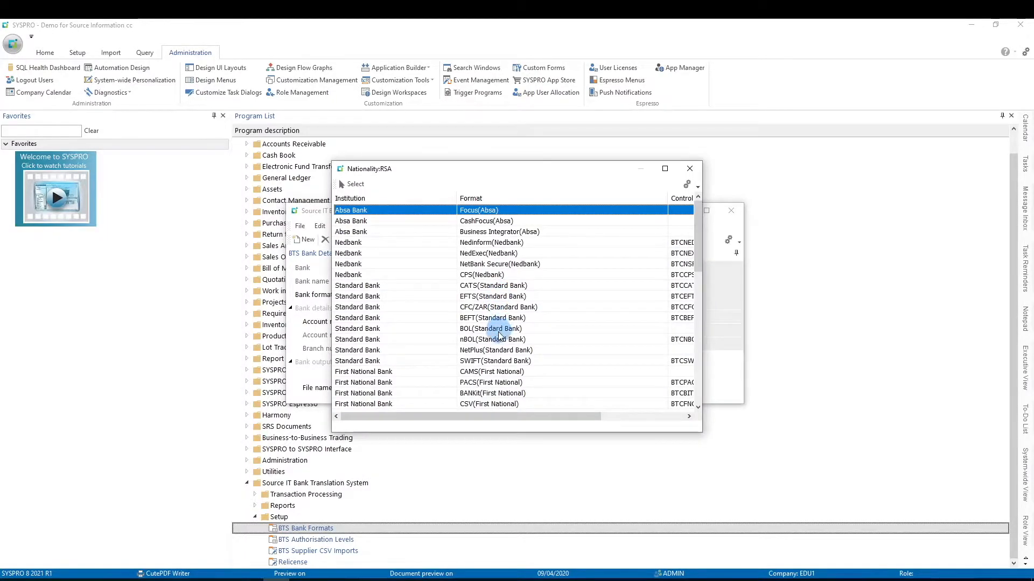
scroll(499, 337, "down", 2)
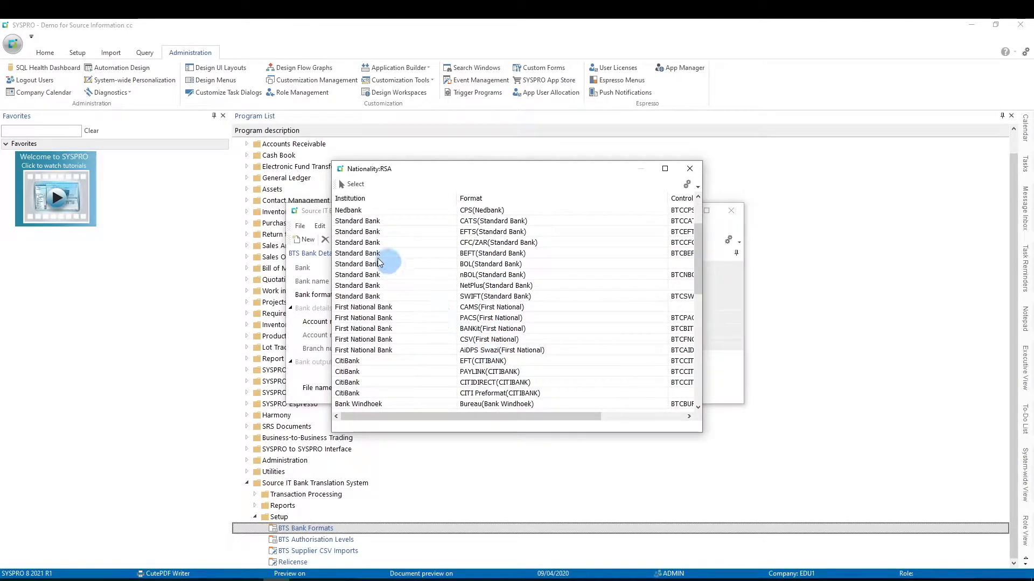
left_click(691, 169)
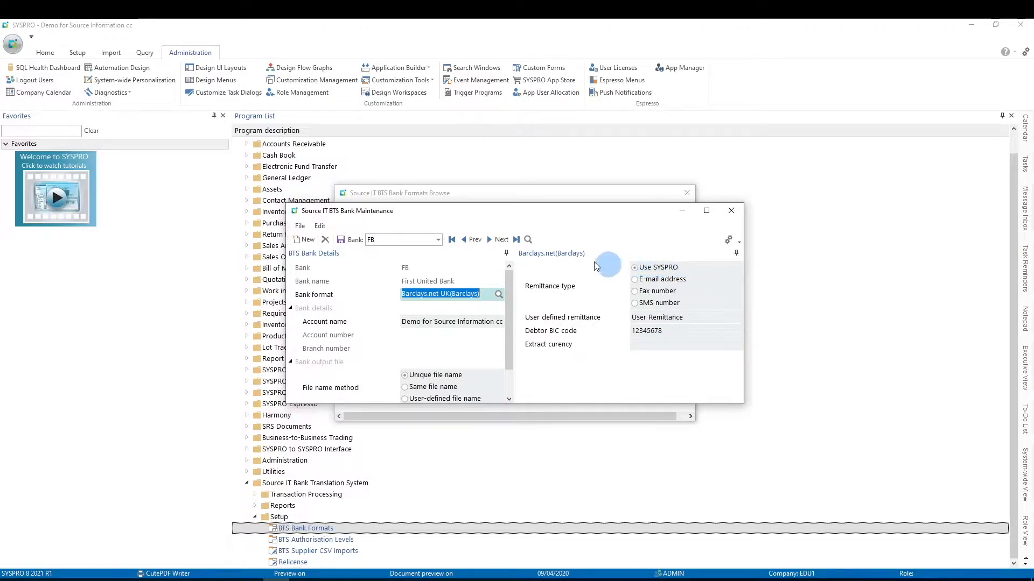
left_click(341, 240)
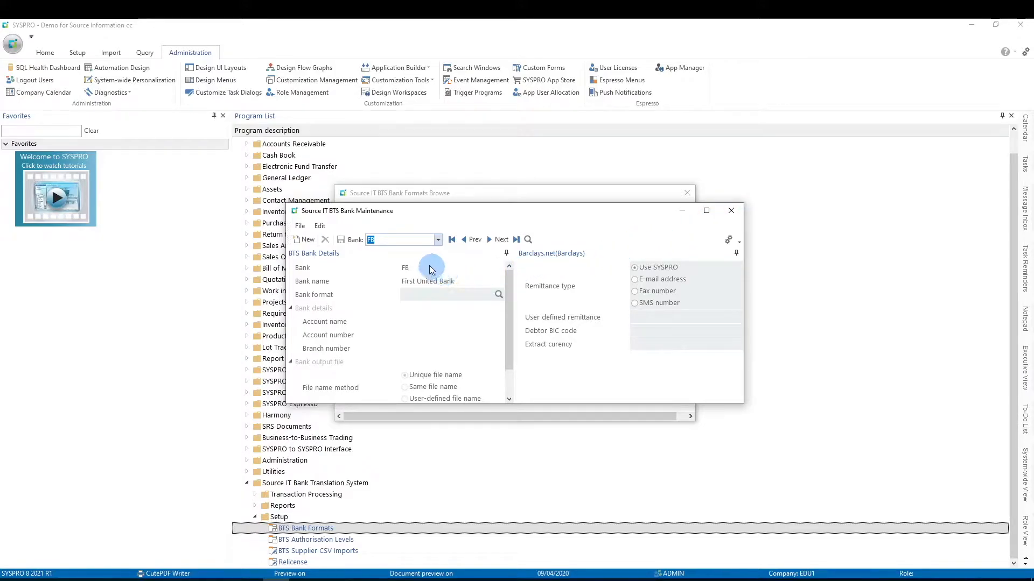
Reload bank FB and try changing its bank format to SWIFT(Deutsche Bank), accepting the format change
left_click(373, 243)
key("Tab")
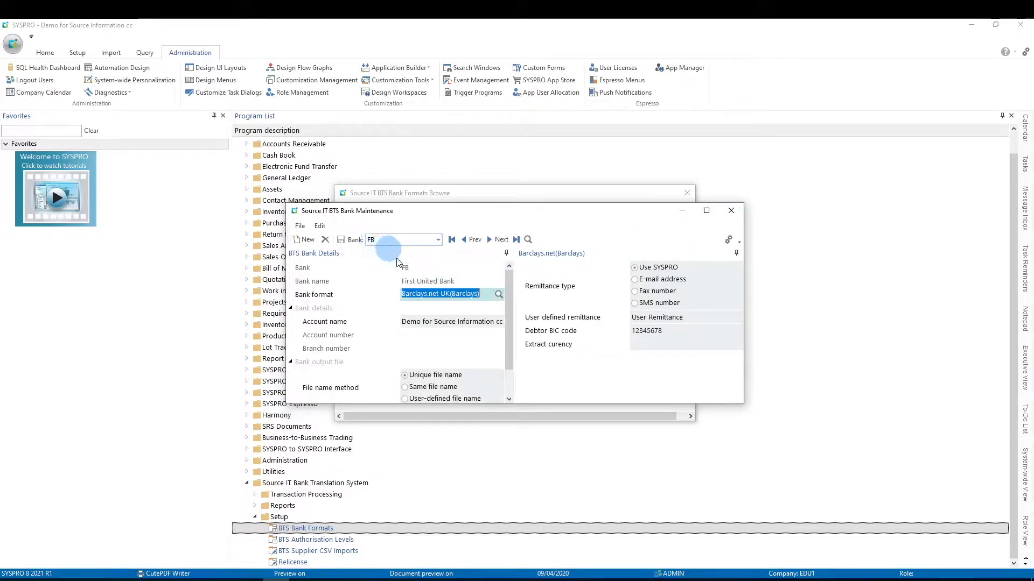
left_click(499, 297)
scroll(499, 296, "down", 5)
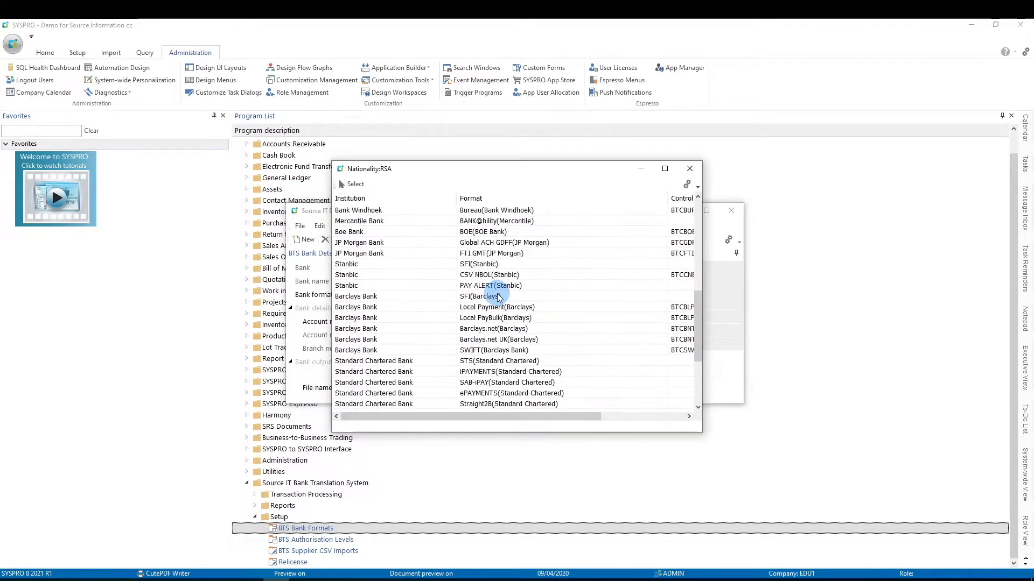
scroll(498, 296, "down", 4)
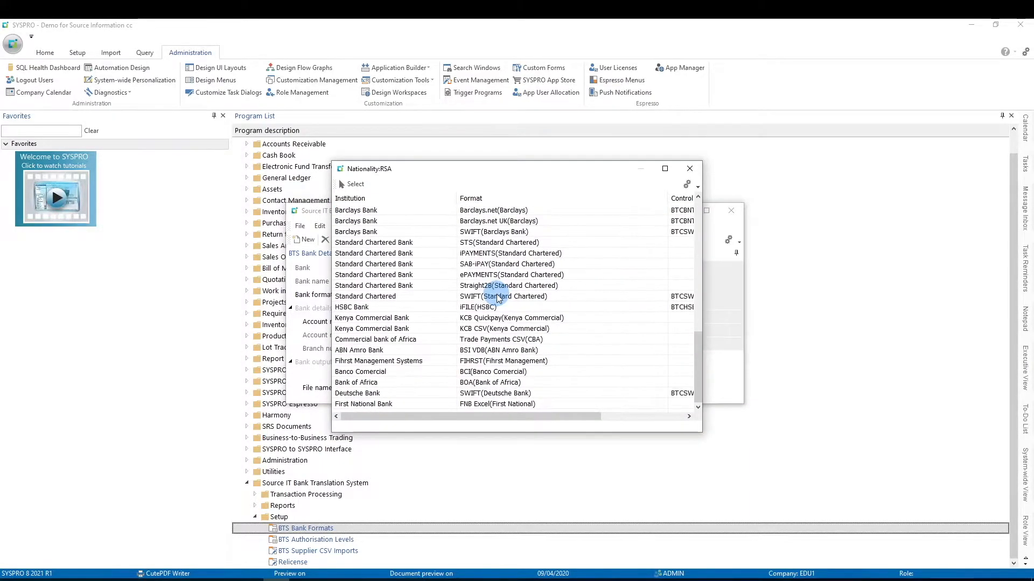
double_click(371, 394)
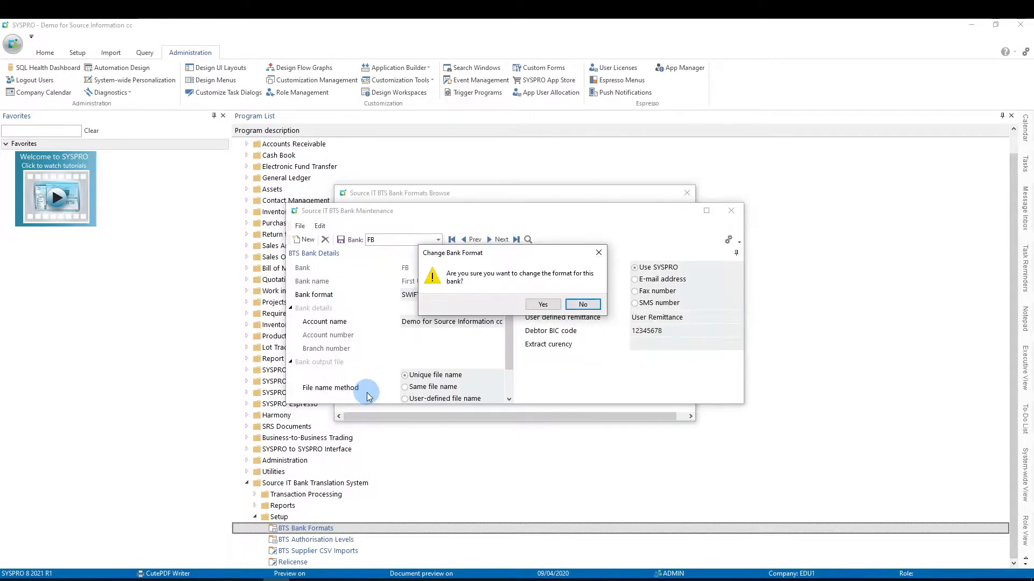
left_click(543, 305)
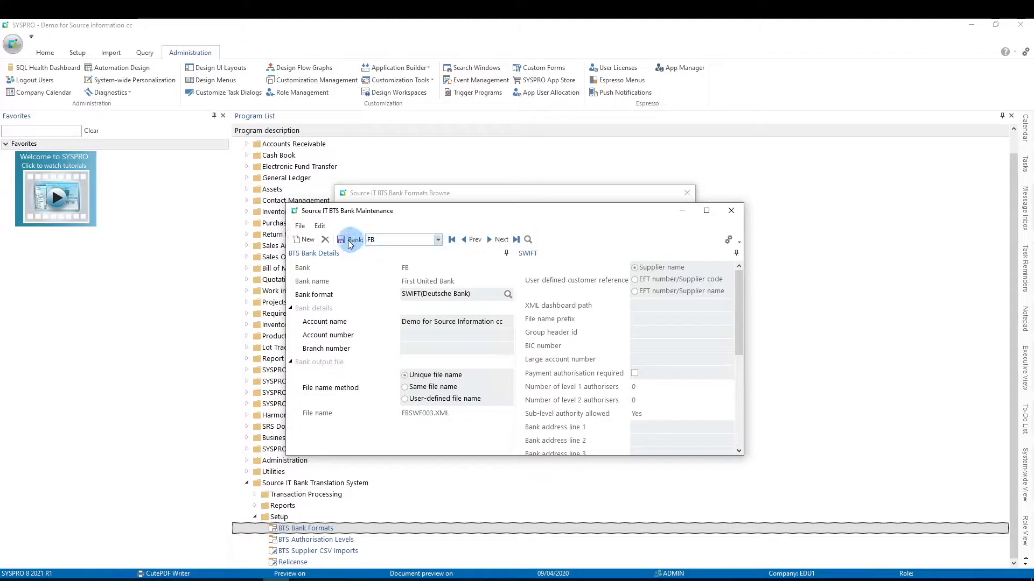
left_click(374, 241)
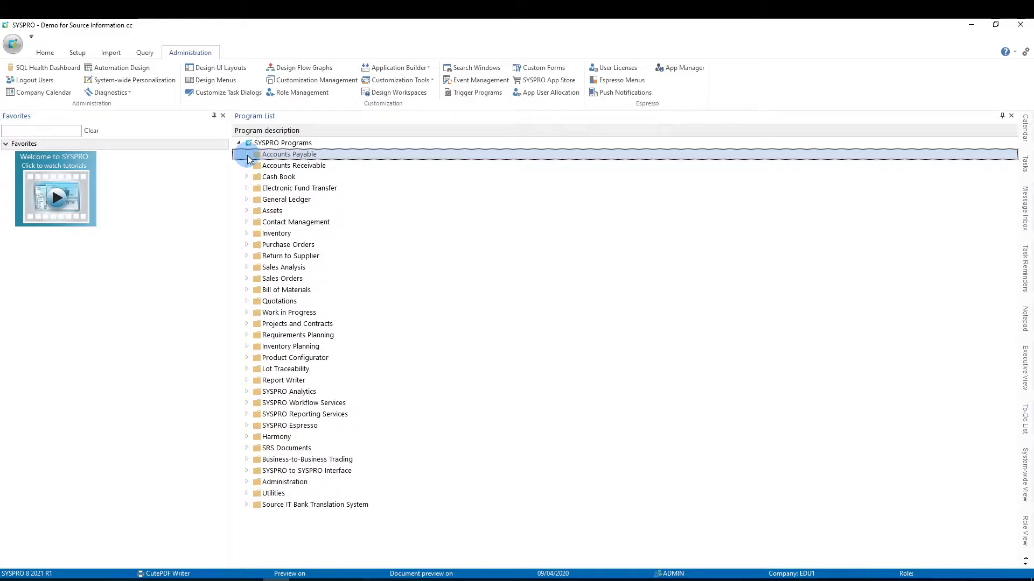
In the Accounts Payable supplier setup, load supplier Bicycles Unlimited, enable EFT payments required and save the supplier
left_click(247, 155)
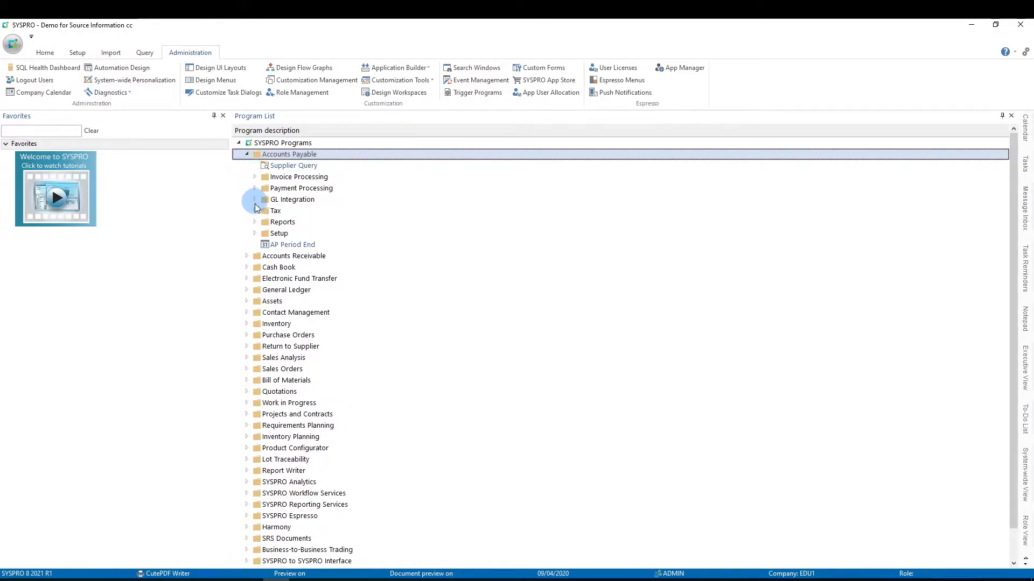
double_click(256, 234)
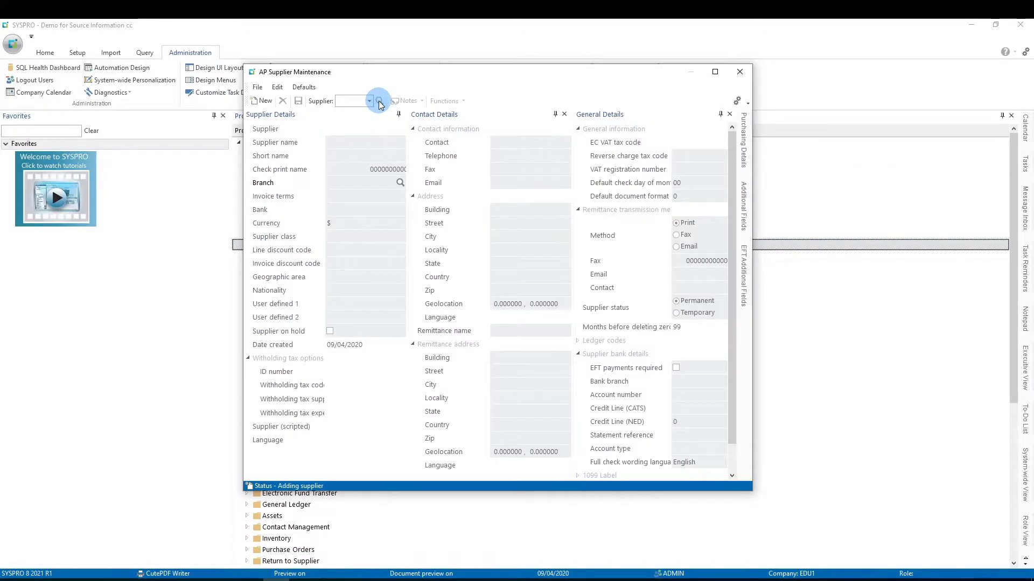
left_click(379, 101)
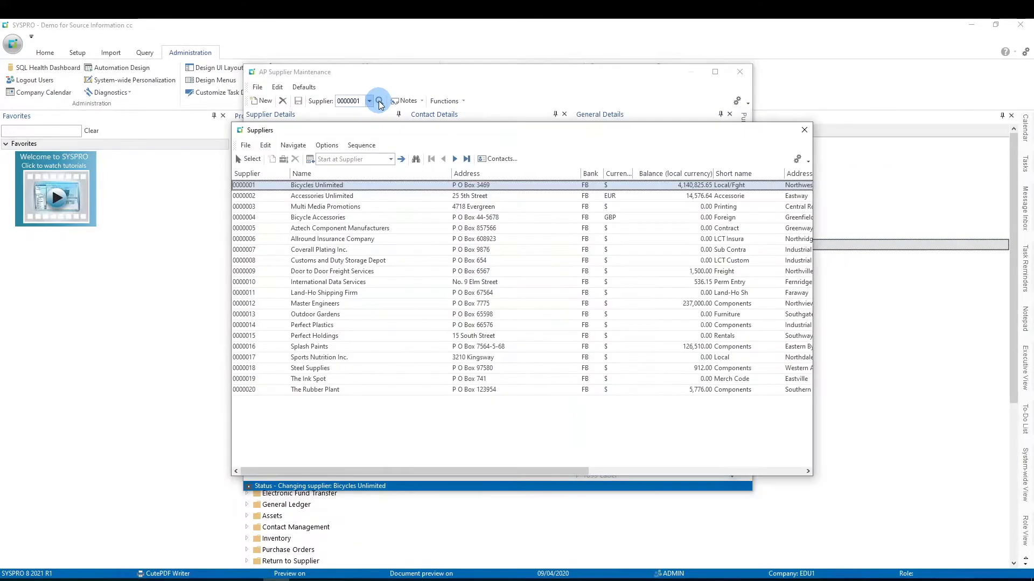
double_click(264, 186)
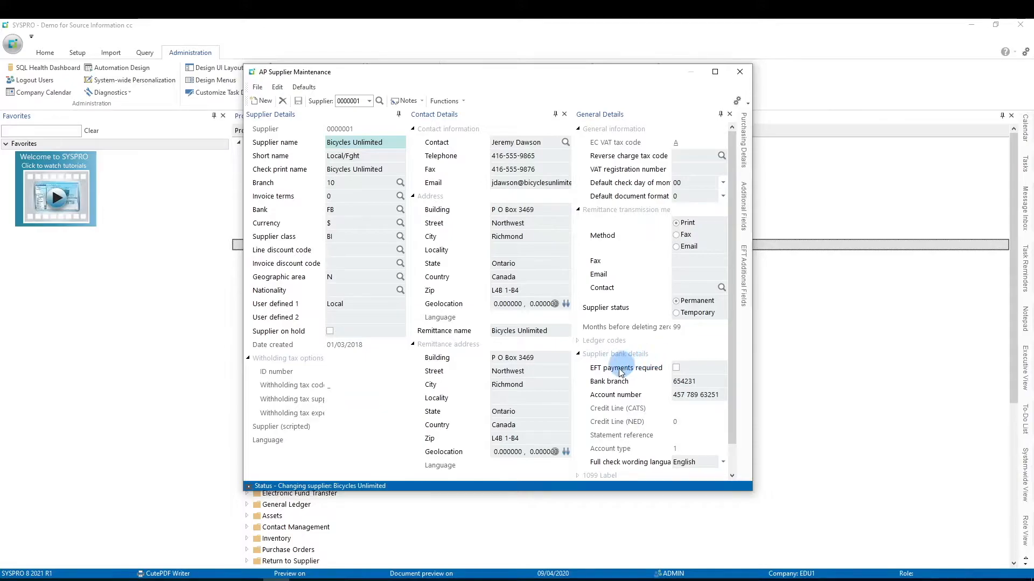
left_click(677, 368)
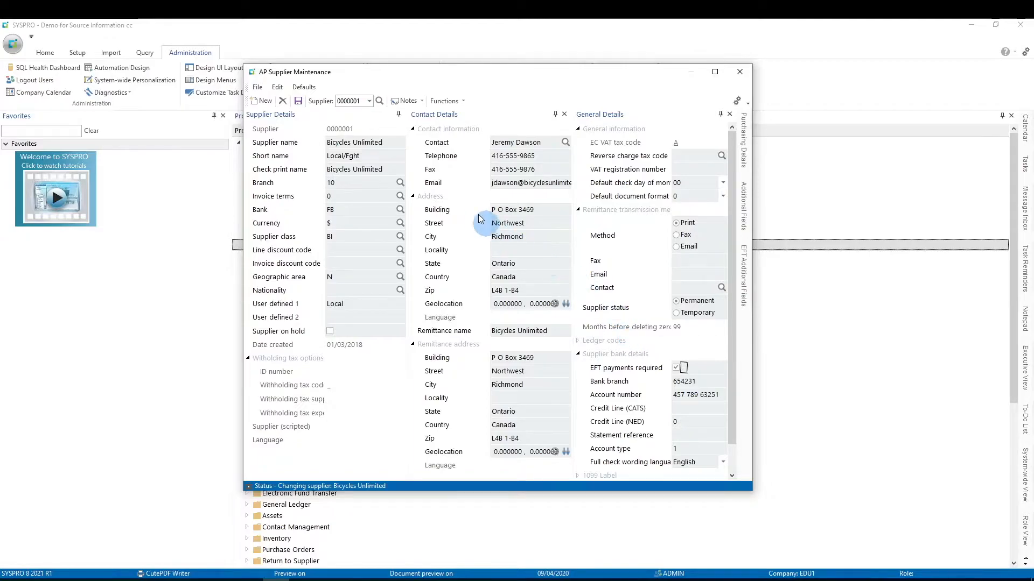
left_click(299, 103)
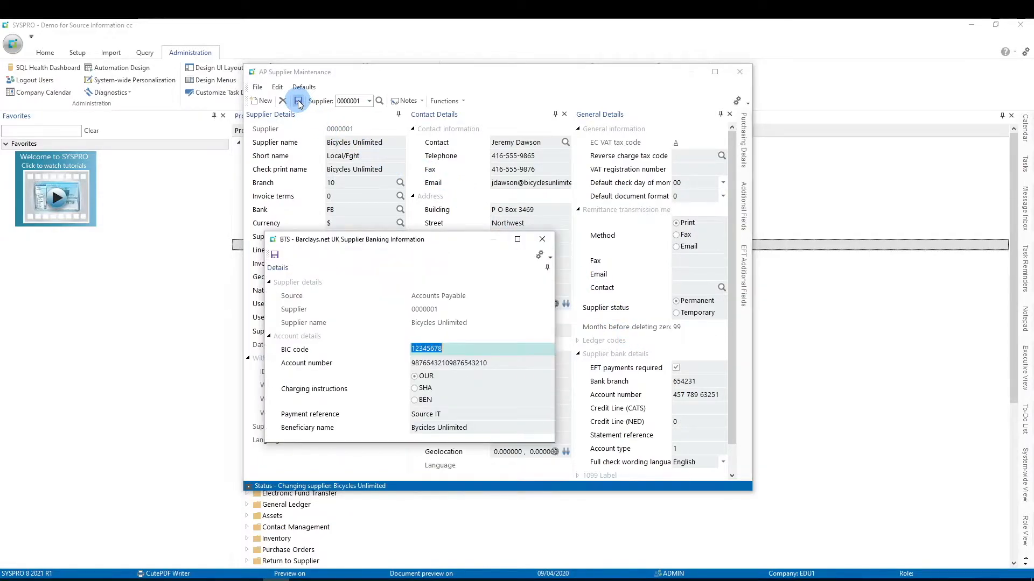
Save the existing Barclays.net UK supplier banking information for Bicycles Unlimited
left_click_drag(377, 239, 443, 162)
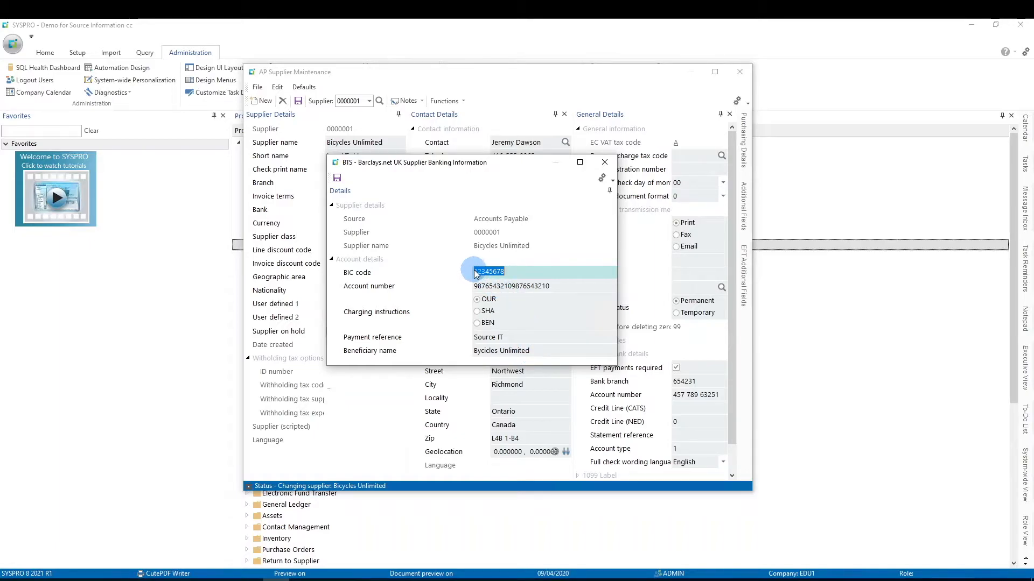
left_click(337, 178)
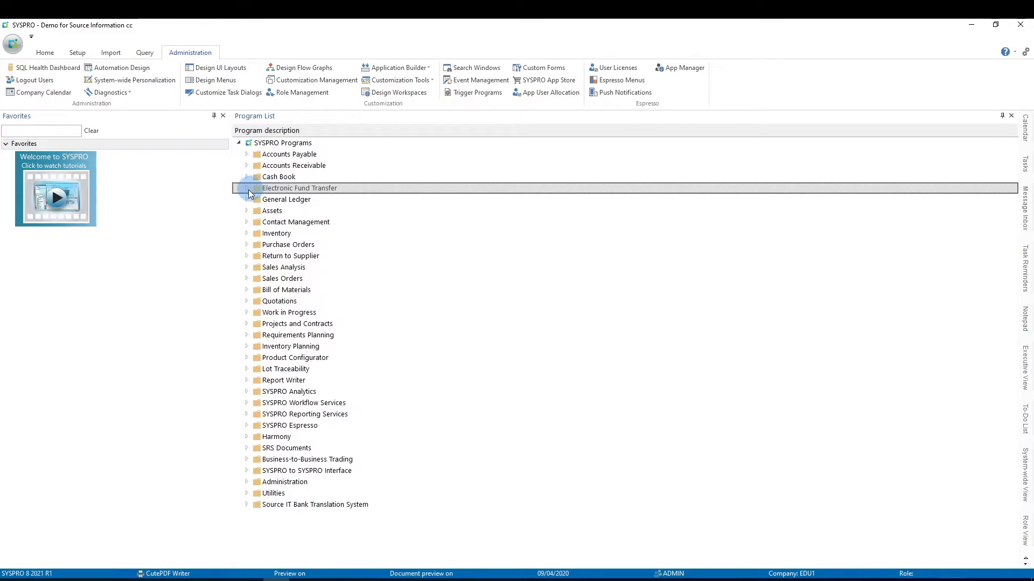
left_click(248, 189)
left_click(309, 245)
double_click(309, 245)
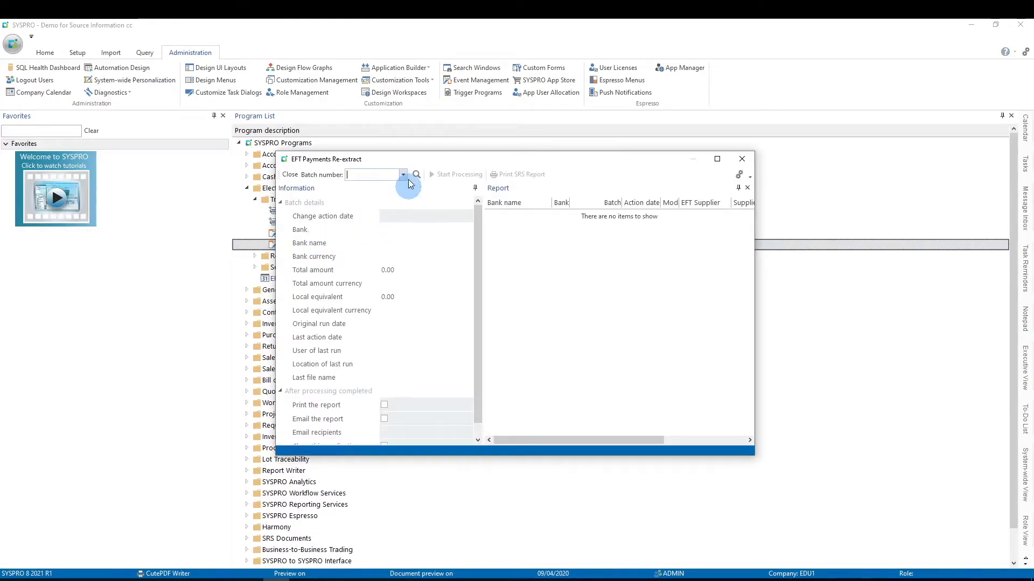
left_click(403, 178)
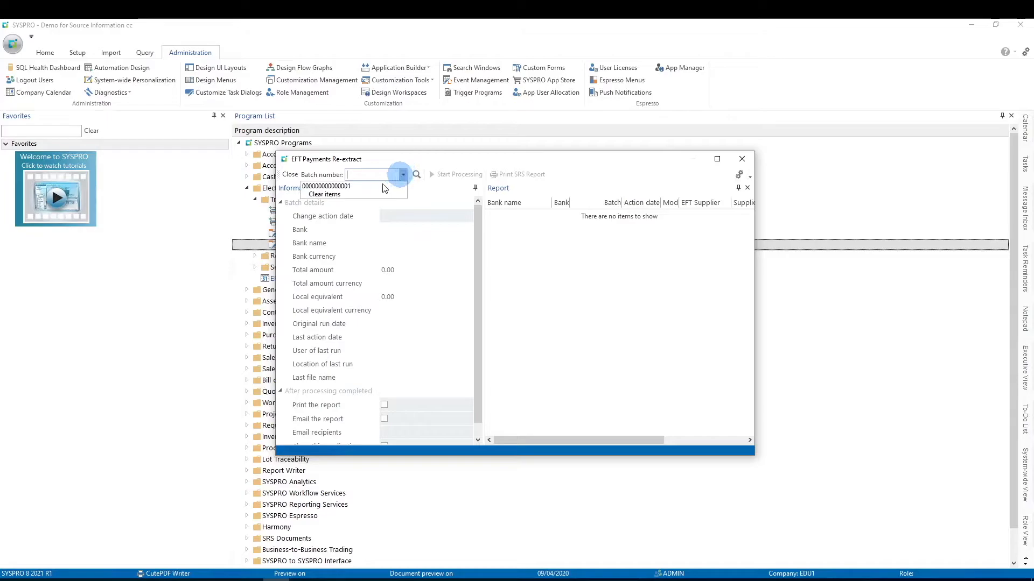
left_click(345, 189)
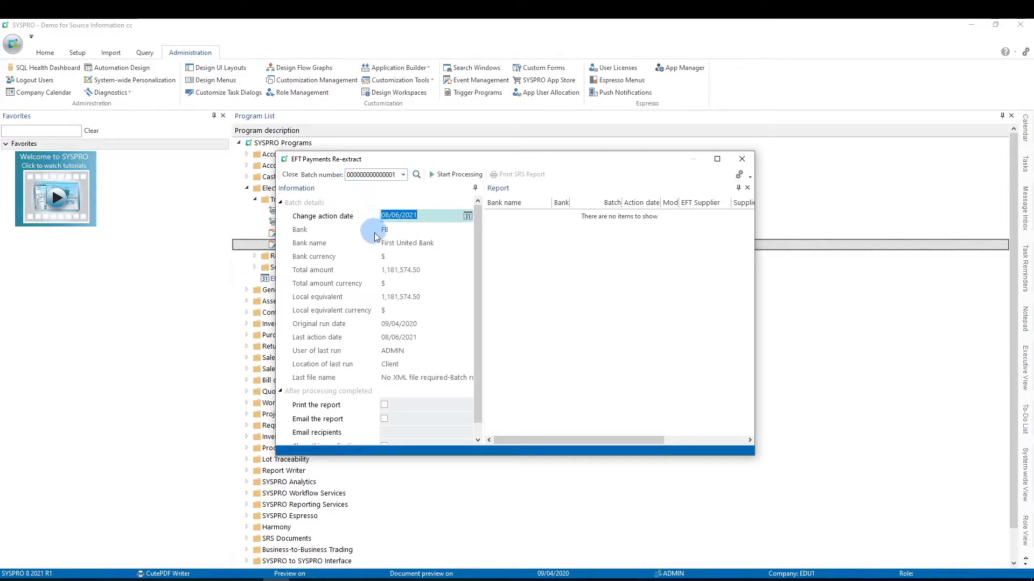
Process the payments re-extract for the loaded batch, confirming the start and acknowledging the completion notice
left_click(441, 174)
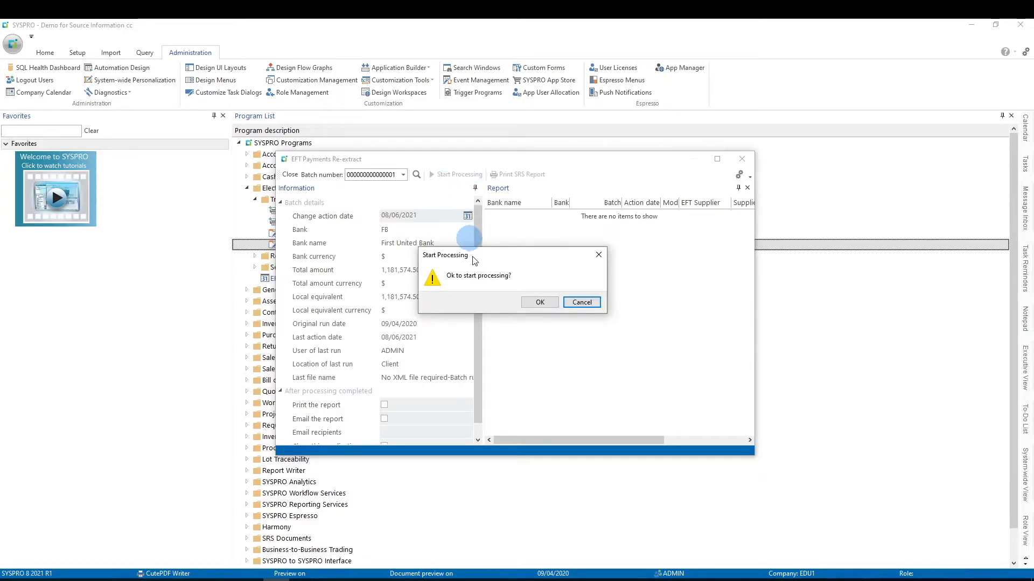
left_click(538, 302)
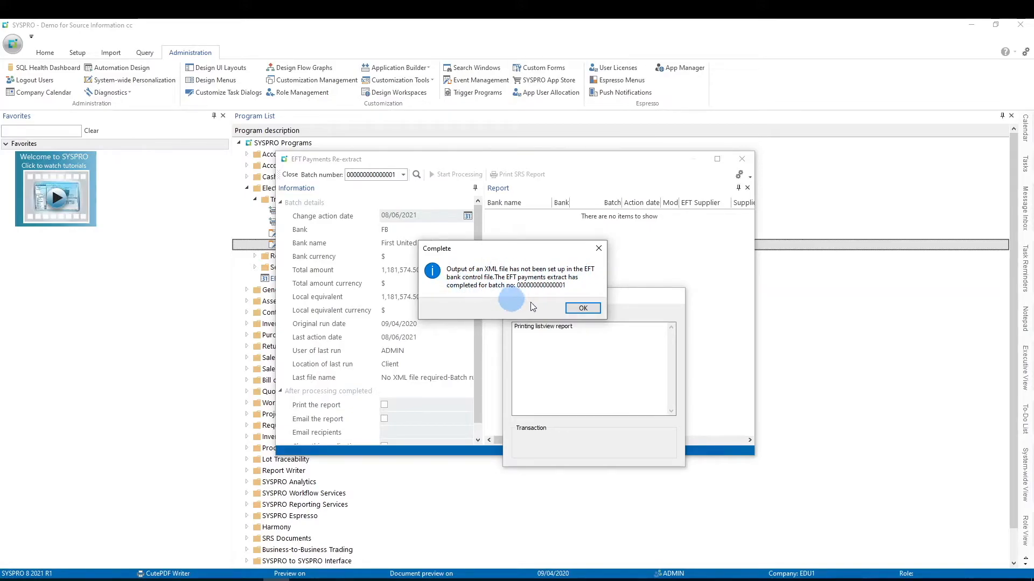
left_click(584, 309)
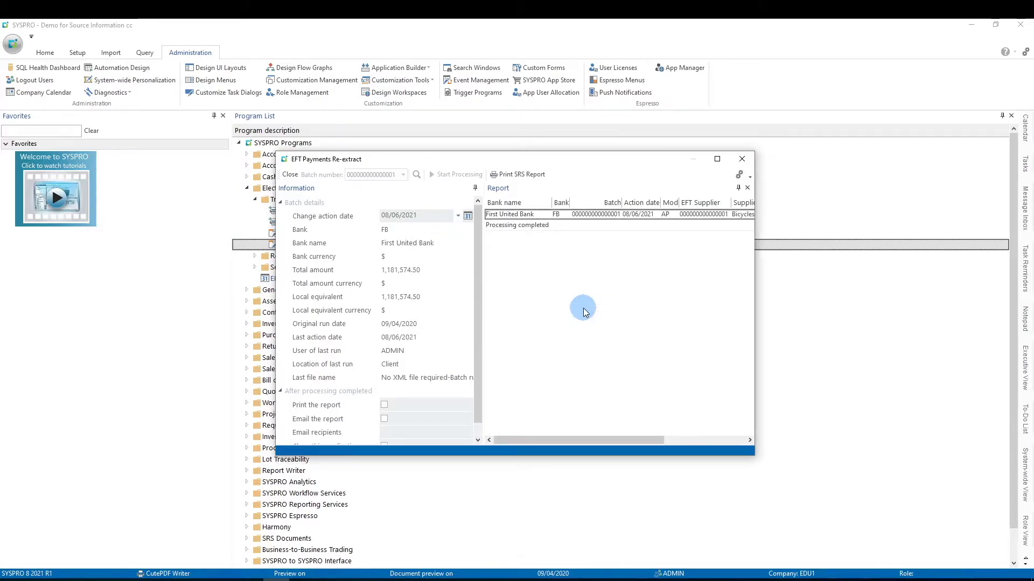
Exit EFT Payments Re-extract, let BTS create the bank file, and close the Detailed List of Payments preview and creation notice
left_click(741, 161)
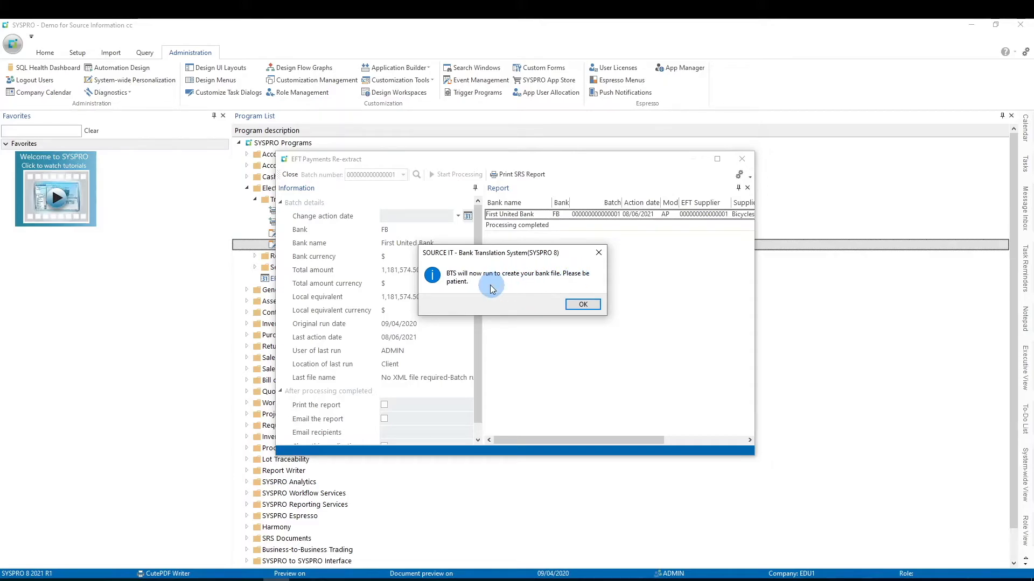
left_click(582, 306)
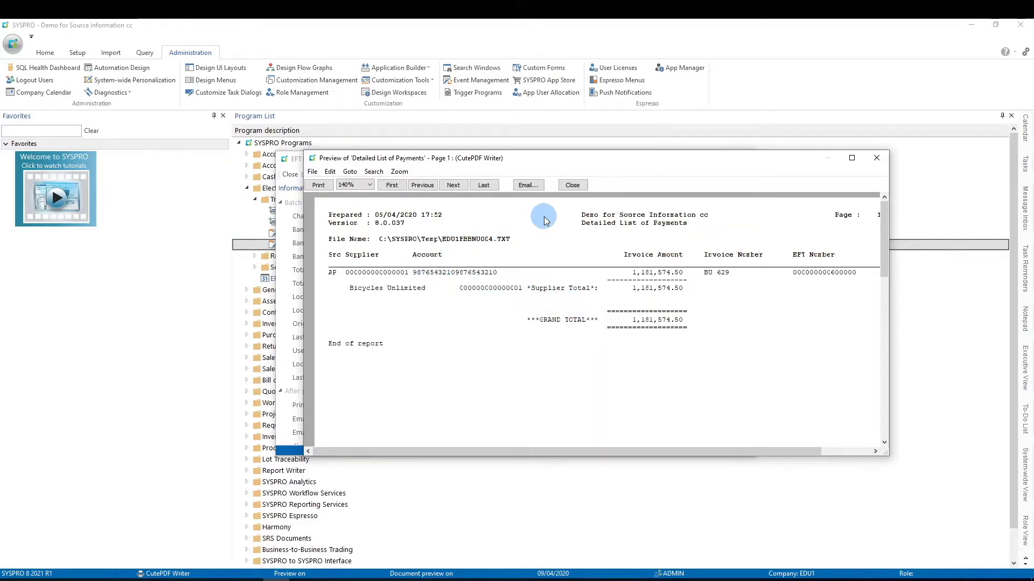
left_click(572, 185)
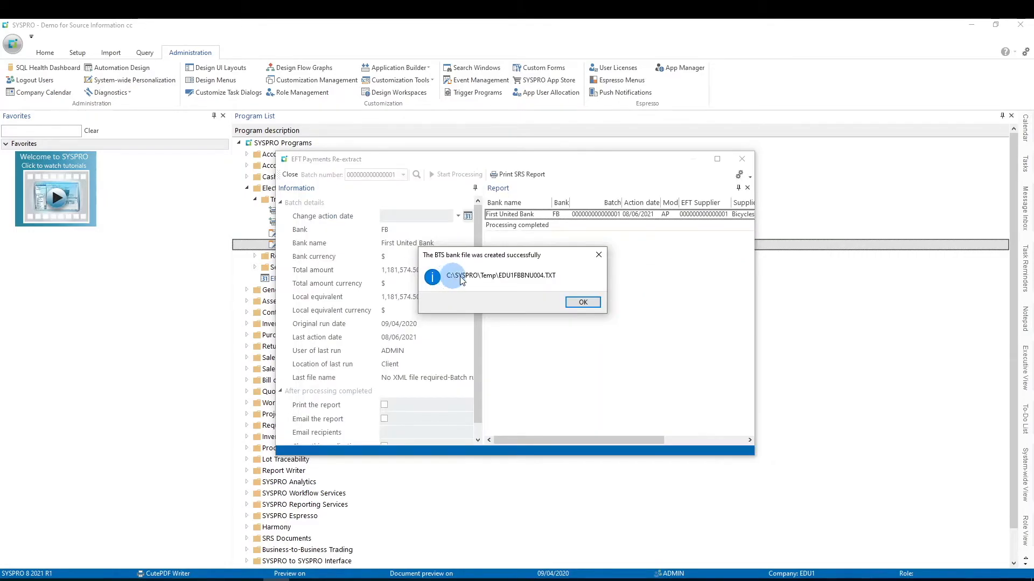
left_click(581, 303)
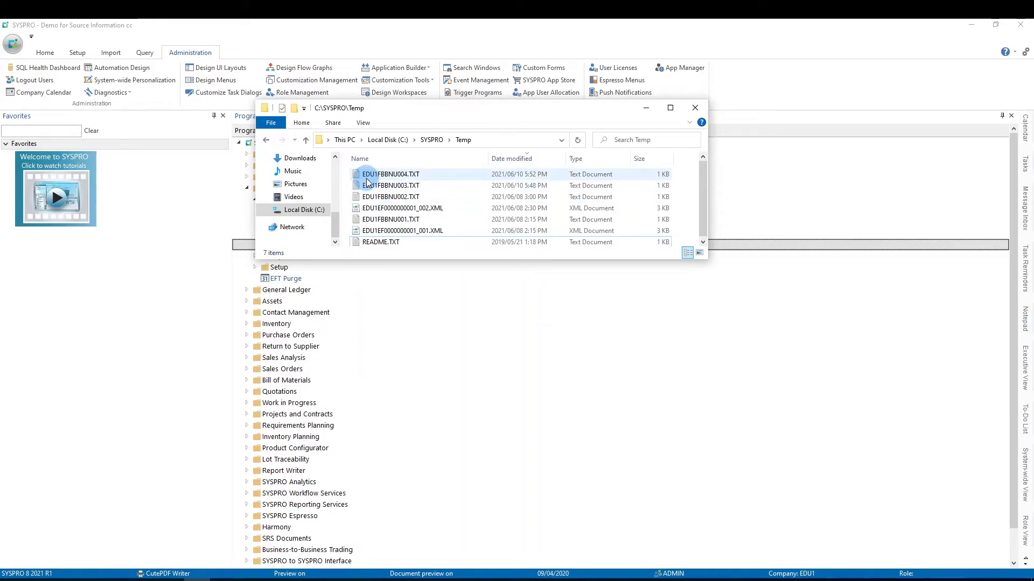
Close the C:\SYSPRO\Temp folder window and collapse the Electronic Fund Transfer programs in the program list
left_click(695, 107)
left_click(247, 189)
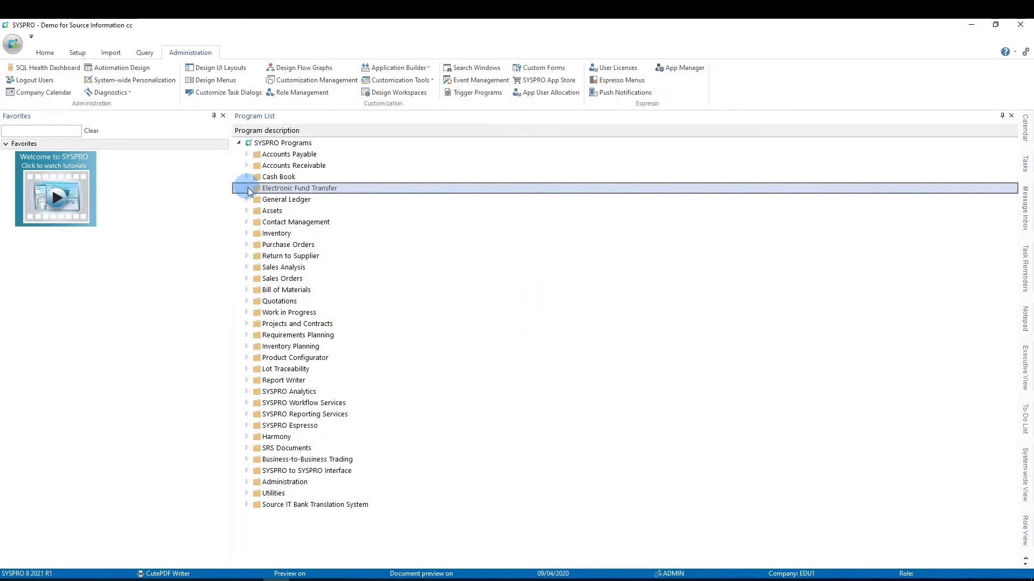